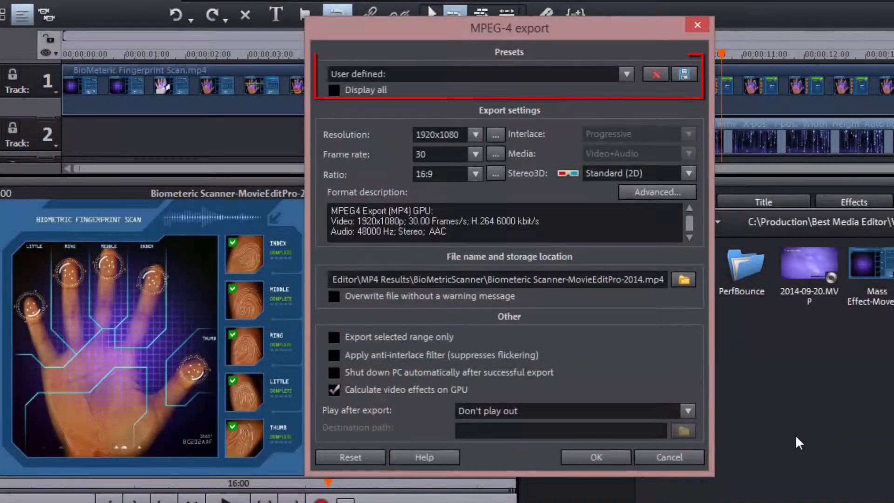
Load the WebHD-1080p 30fps Elgato-QS export preset
left_click(627, 74)
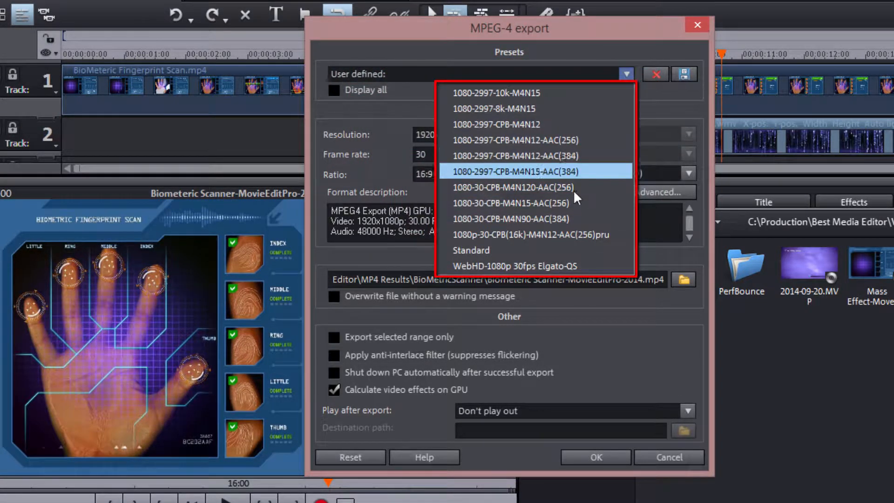
left_click(567, 264)
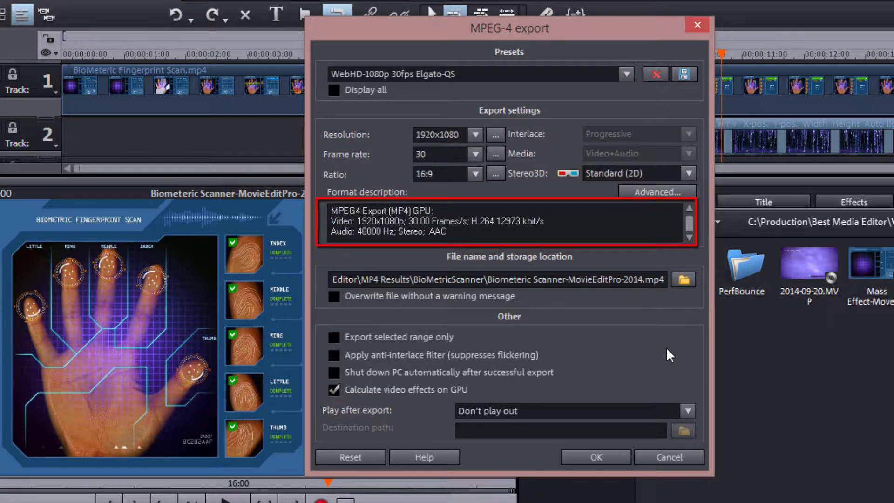
Load the Standard preset from the full preset list, with the display of all presets turned on only for the selection
left_click(337, 92)
left_click(625, 73)
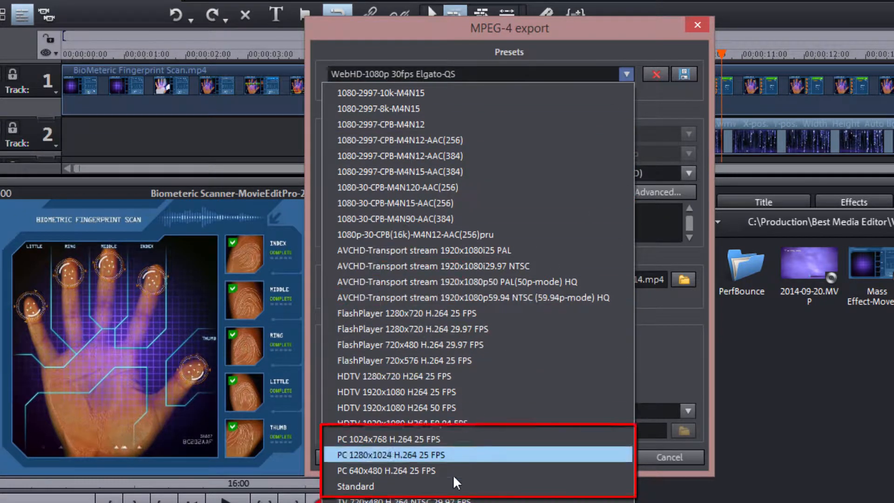
left_click(399, 488)
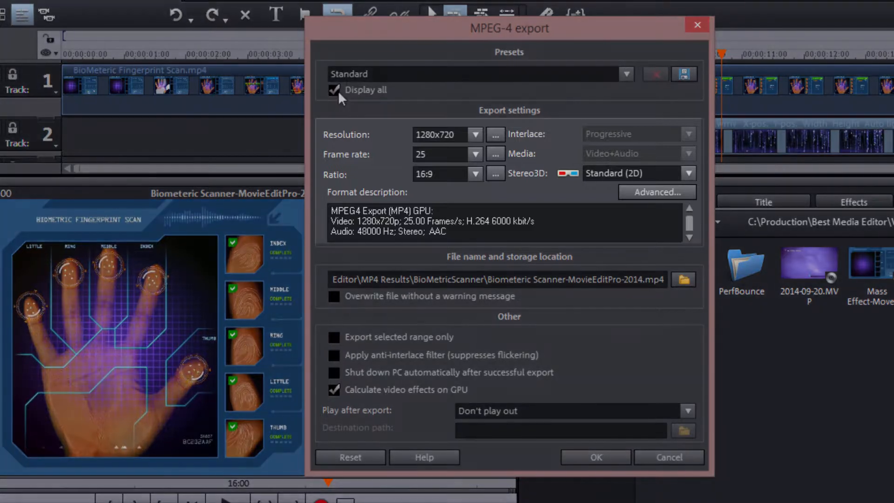
left_click(337, 89)
Set the export resolution to 1920x1080 and the frame rate to 30
left_click(475, 134)
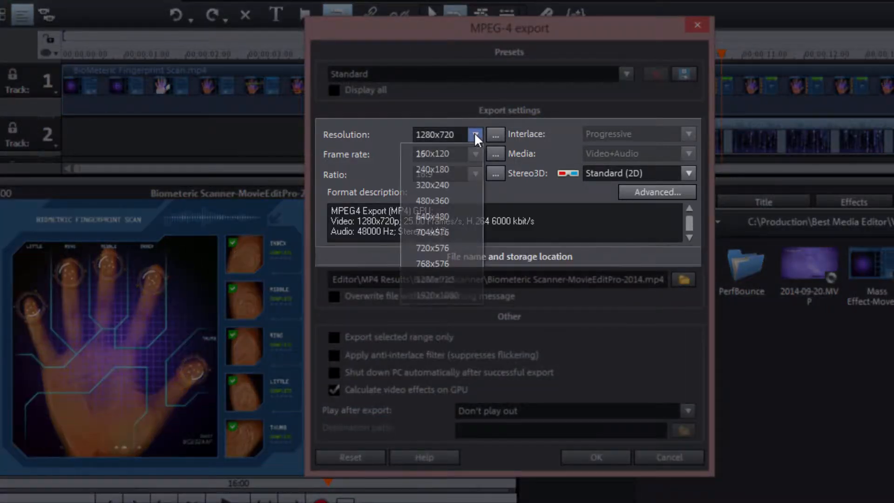
left_click(451, 293)
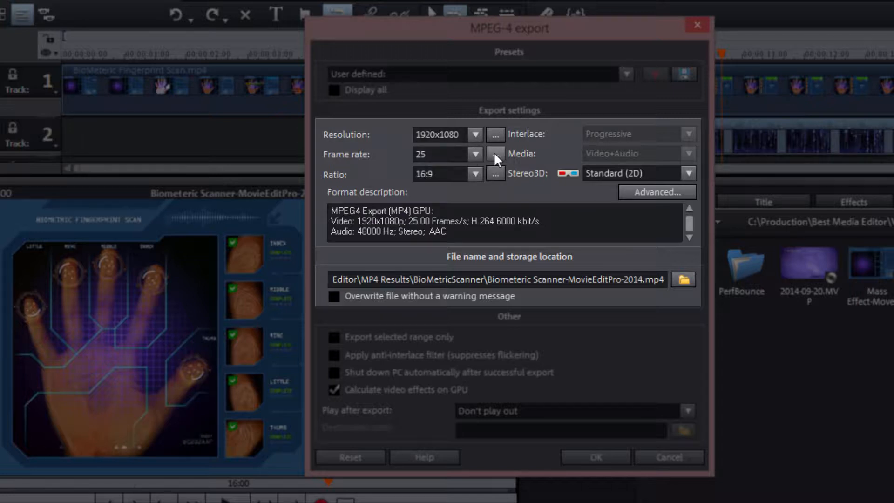
left_click(474, 153)
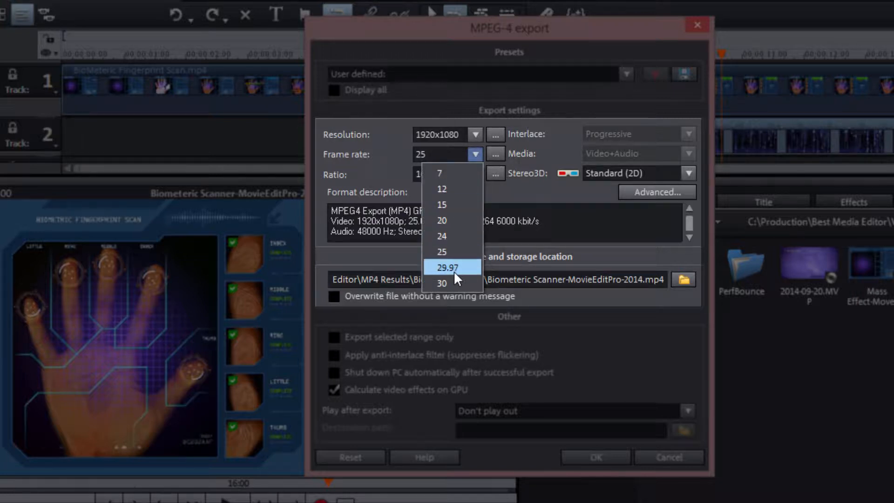
left_click(452, 283)
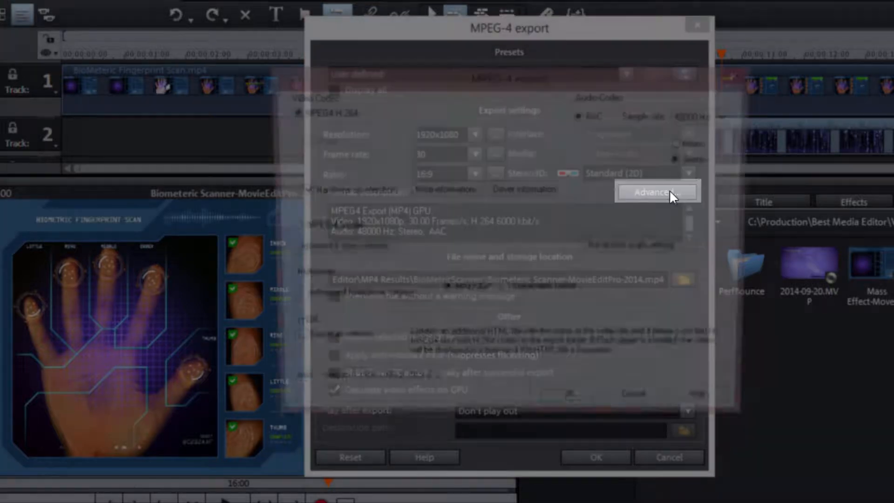
Disable hardware acceleration and enable the streamable format in the advanced MPEG-4 export settings
left_click(669, 191)
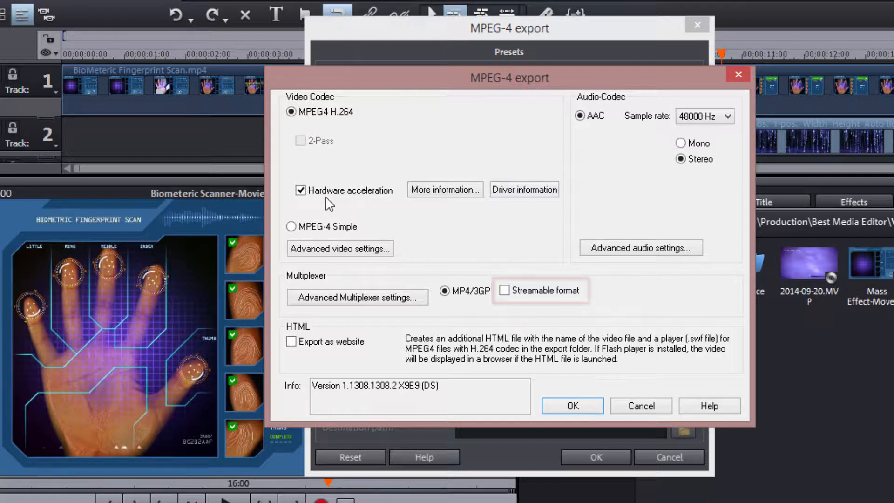
left_click(300, 190)
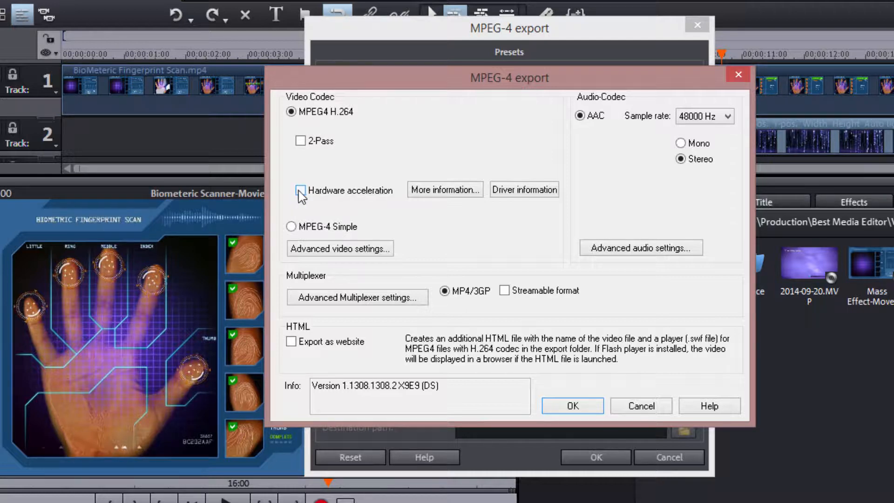
left_click(505, 290)
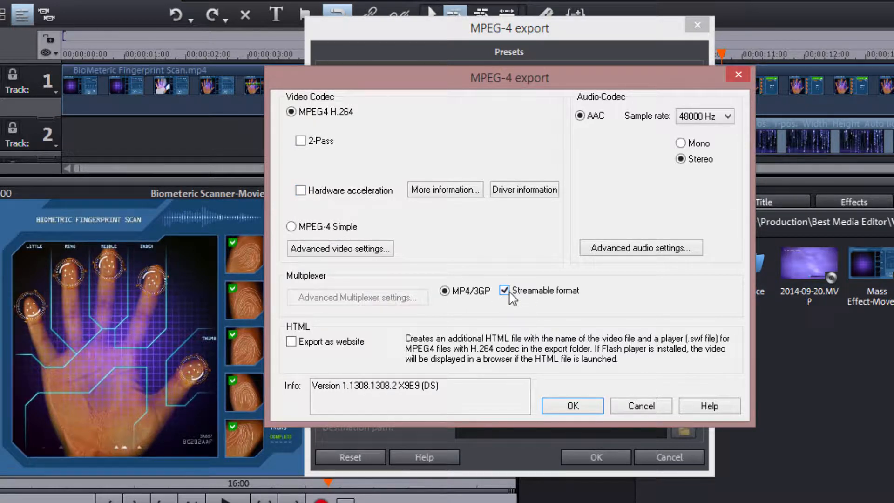
Set the AAC audio bit rate to 256 kbps and accept the advanced audio settings
left_click(664, 248)
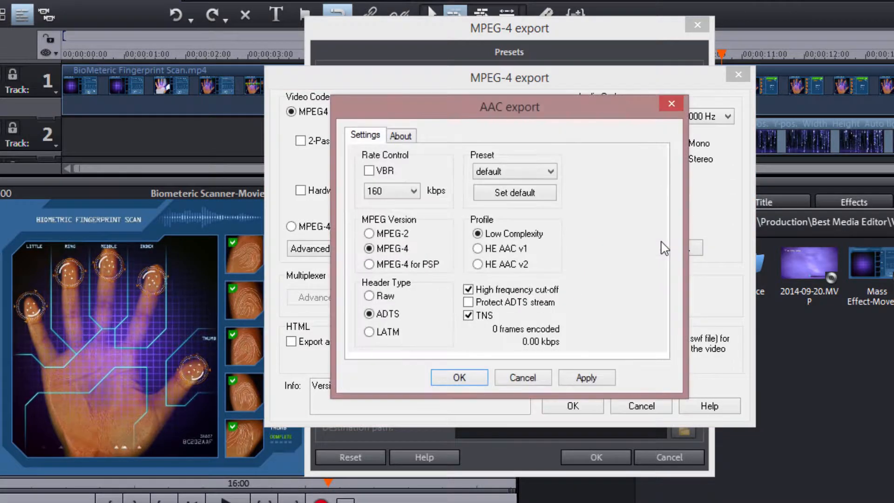
left_click(414, 191)
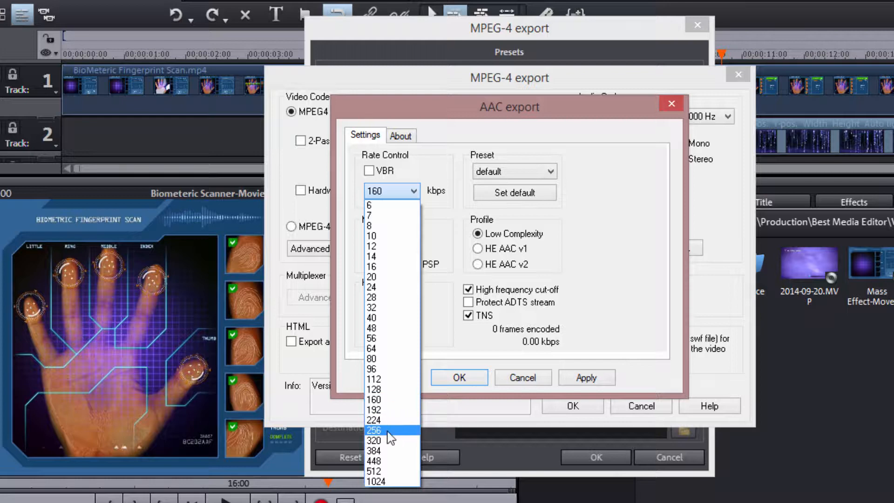
left_click(389, 431)
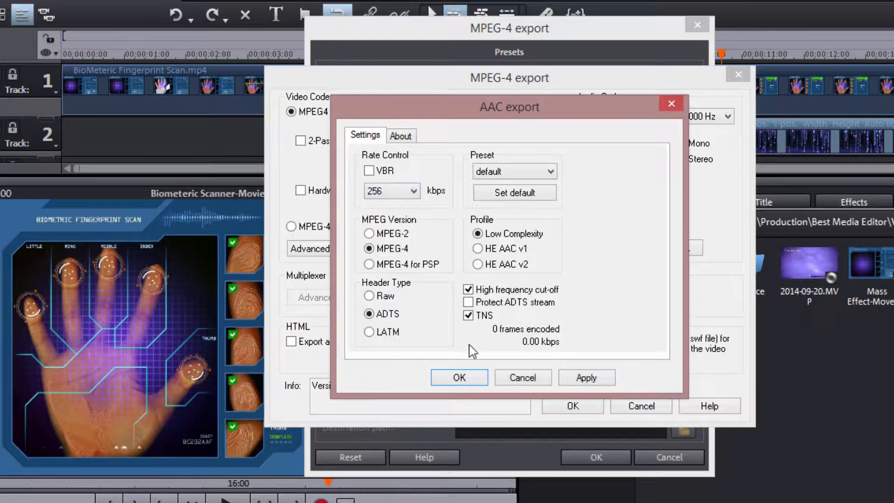
left_click(591, 378)
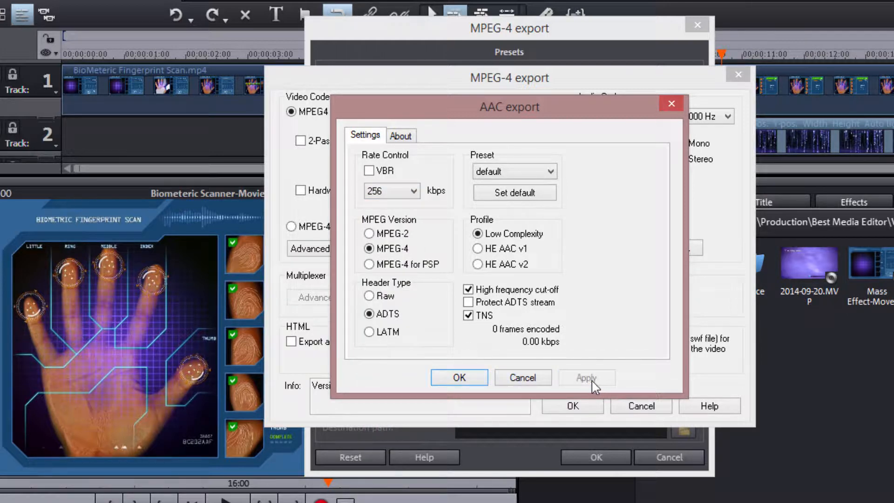
left_click(473, 379)
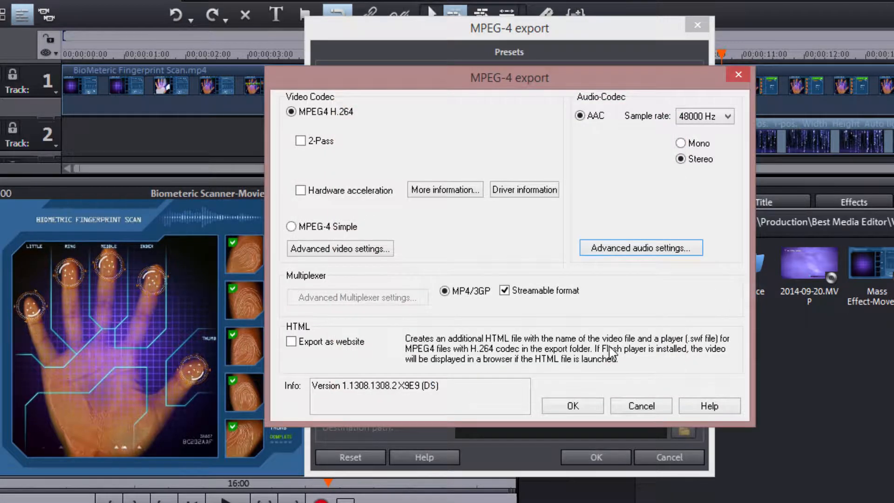
Set the H.264 encoder's AVC preset and profile to High and its performance to 15 (best quality)
left_click(343, 252)
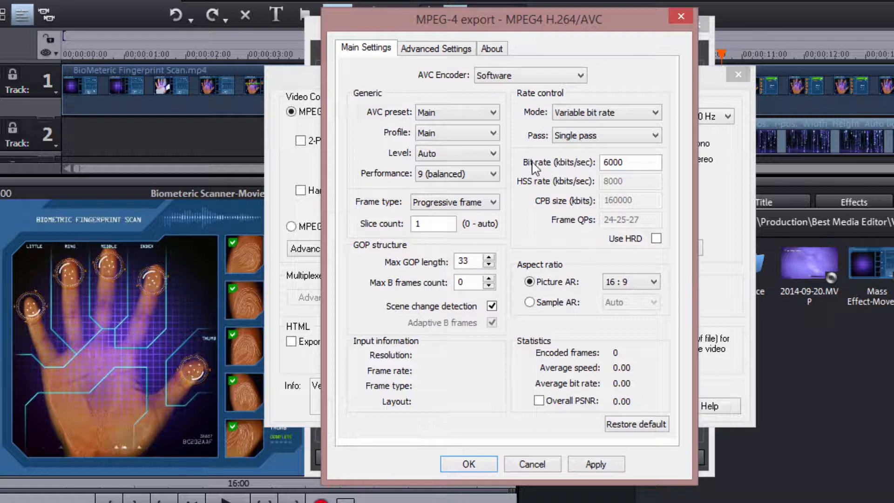
left_click(493, 114)
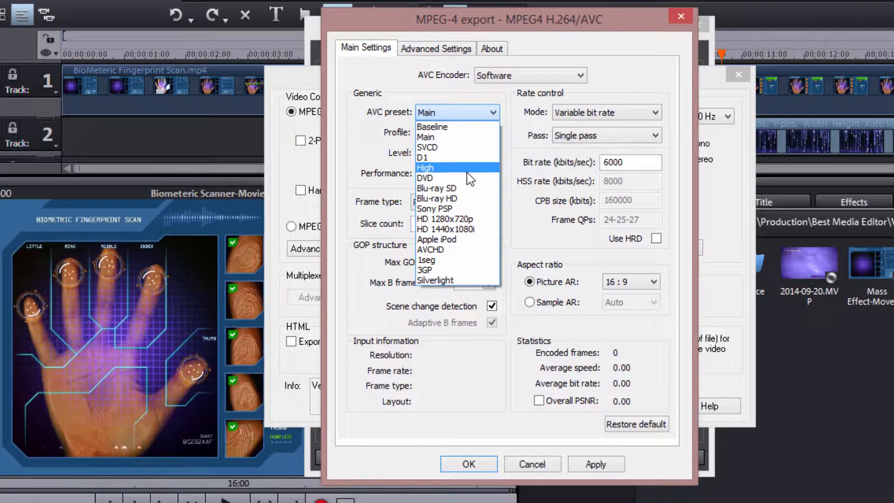
left_click(444, 168)
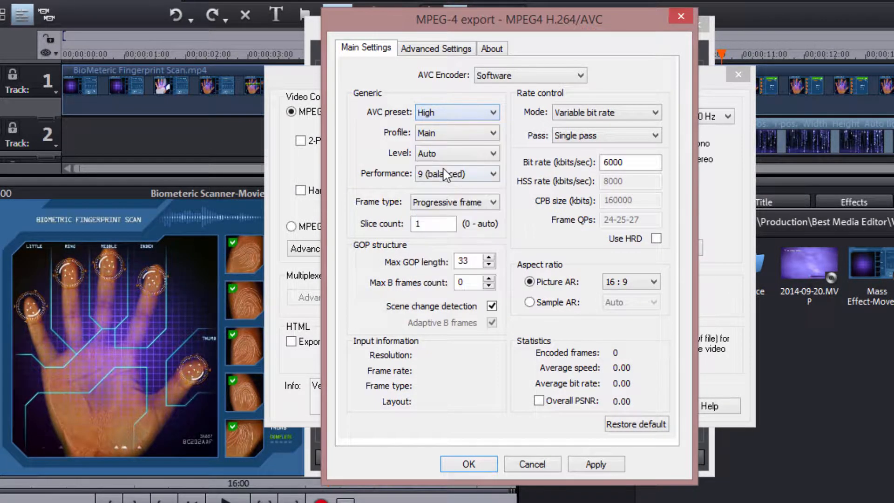
left_click(495, 134)
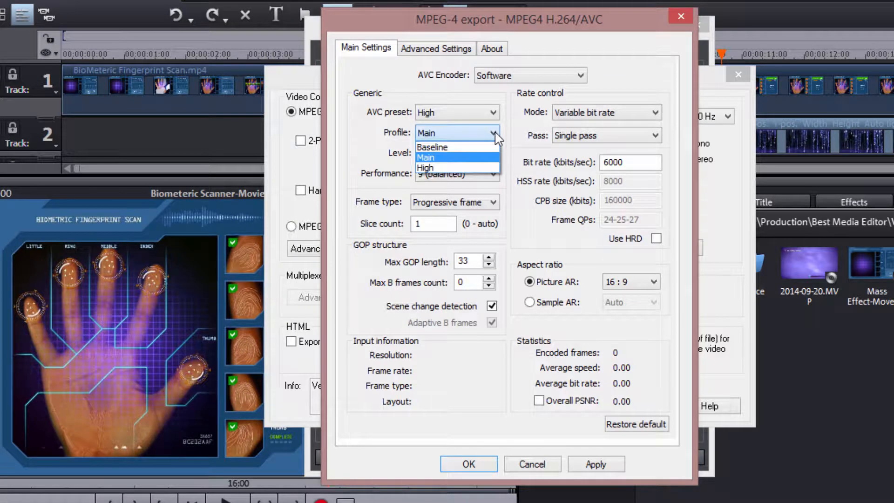
left_click(442, 174)
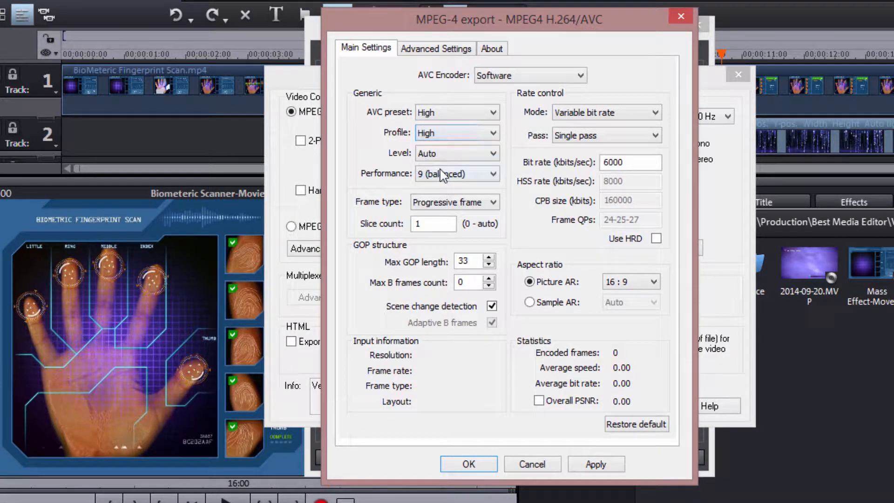
left_click(494, 175)
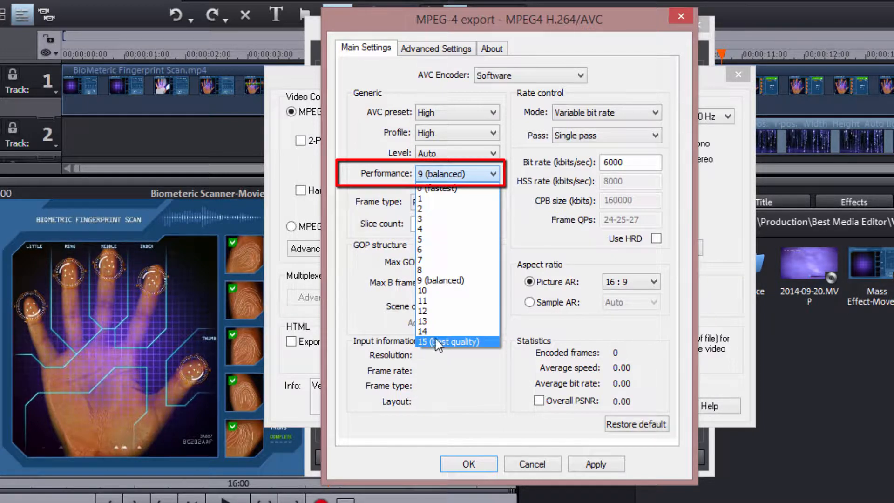
left_click(438, 342)
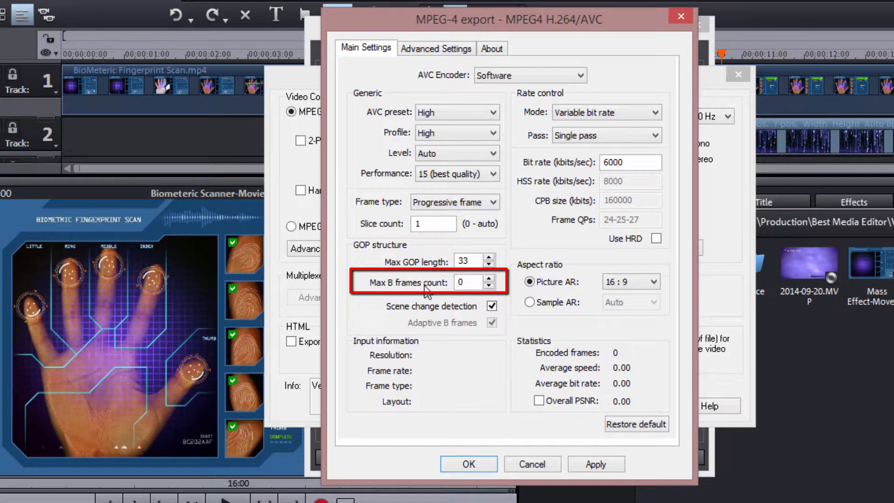
Set max GOP length to 30 and max B frames to 2, turn off scene change detection and turn on overall PSNR
double_click(467, 260)
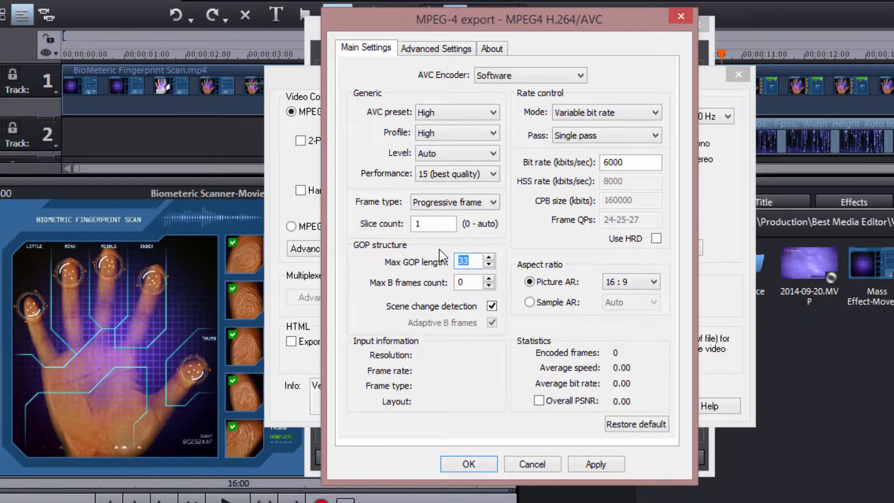
type("30")
double_click(470, 280)
type("2")
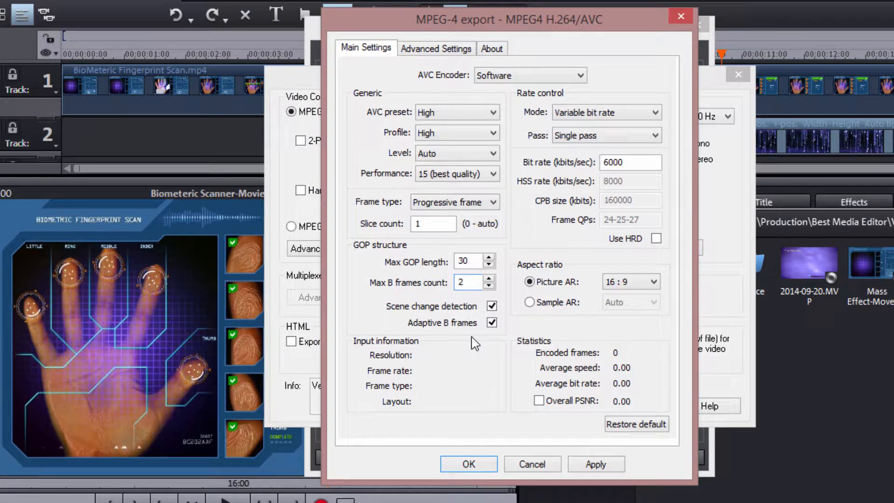
left_click(493, 306)
left_click(538, 401)
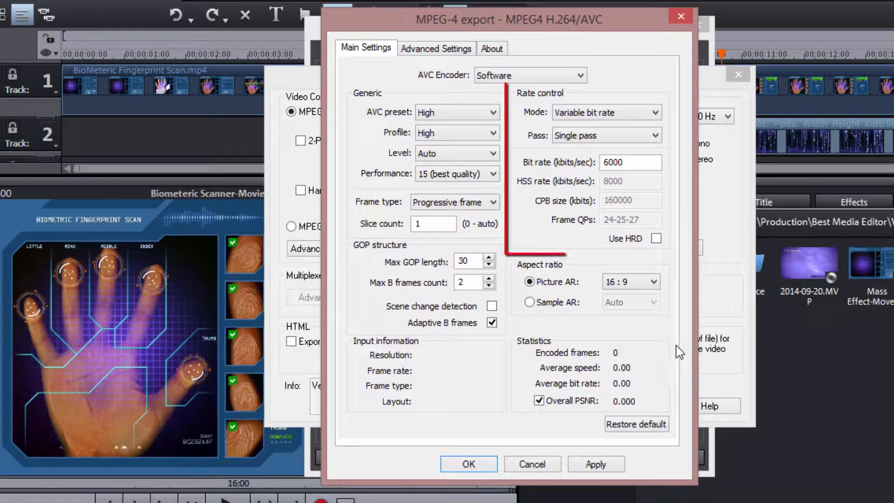
Review the rate control modes and pass options, keep variable bit rate and single pass, and enable Use HRD
left_click(658, 114)
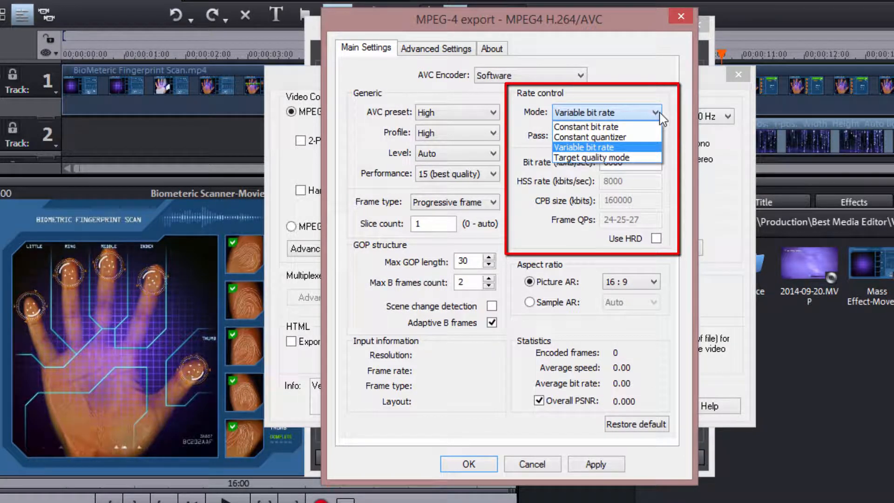
left_click(659, 115)
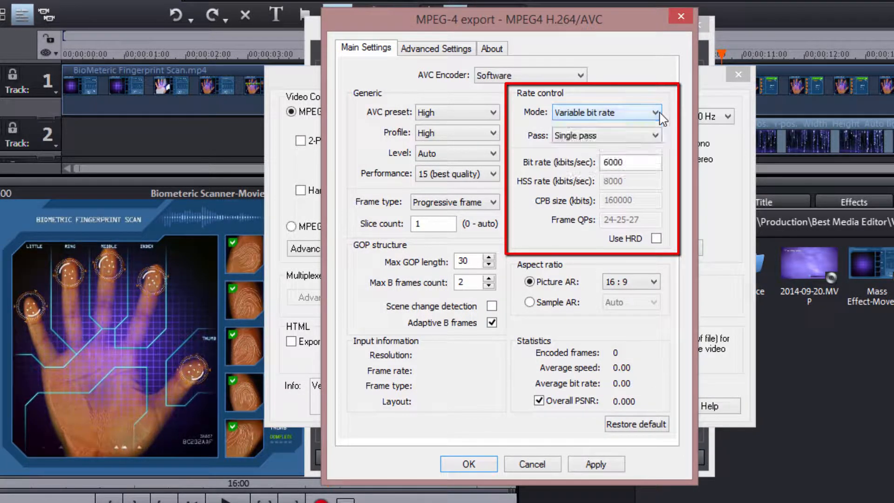
left_click(661, 145)
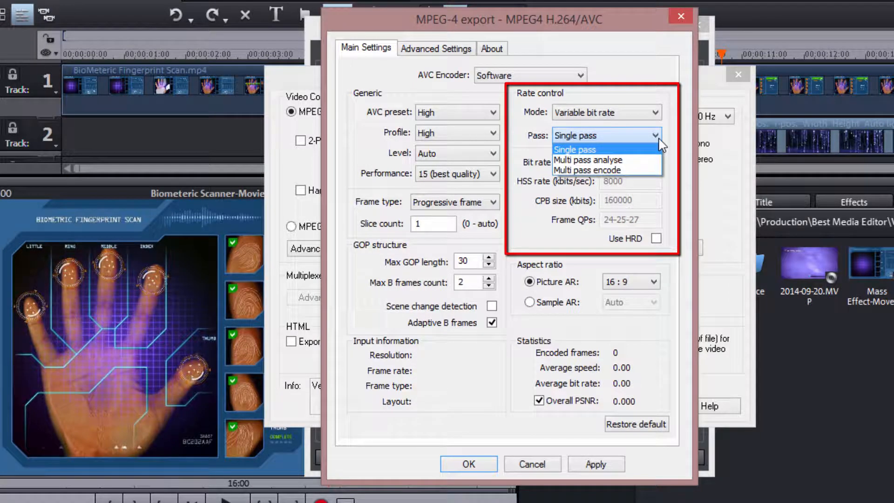
left_click(659, 139)
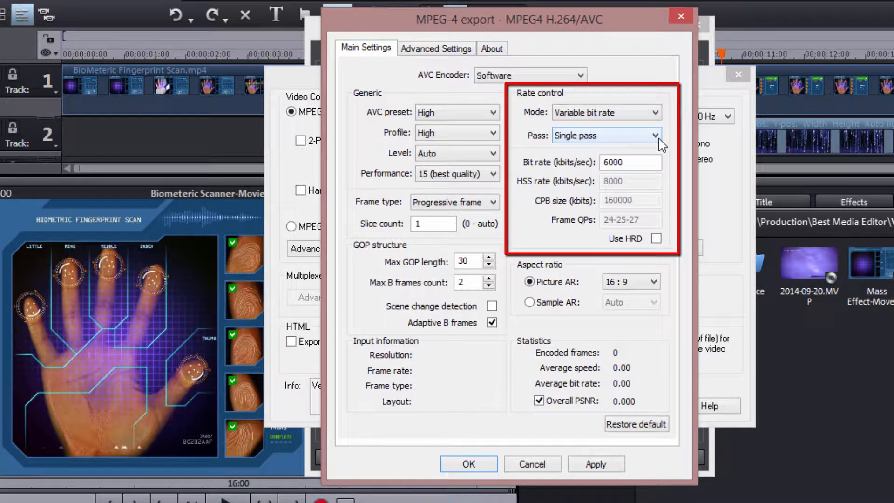
left_click(656, 238)
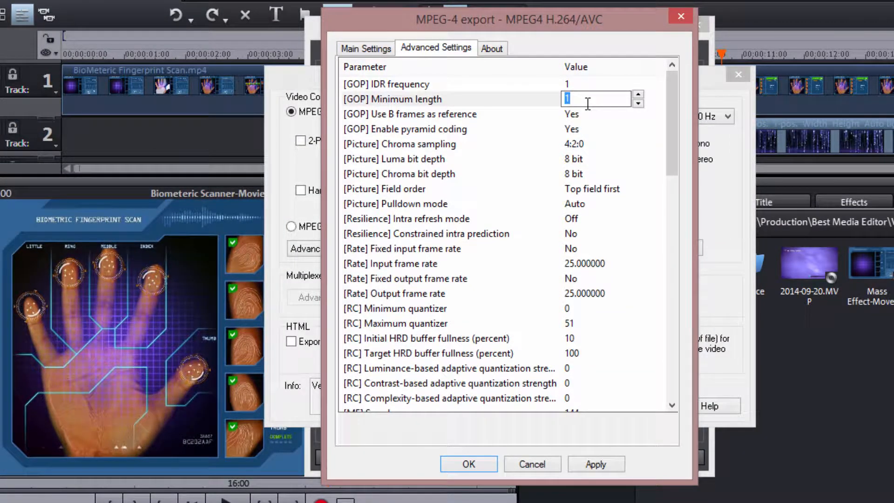
Set the GOP minimum length to 3 in the encoder's advanced parameters
type("3")
left_click(595, 125)
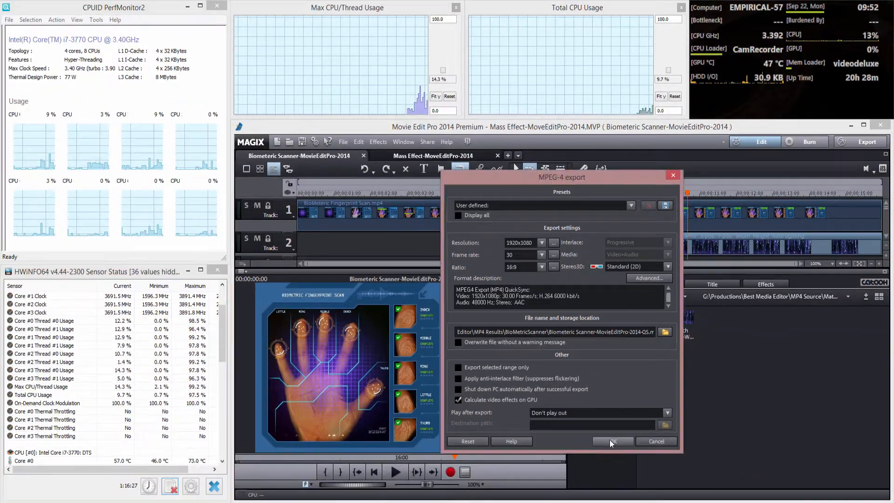
Start the QuickSync MPEG-4 export of the biometric scanner movie at 1920x1080 and 30 fps
left_click(610, 439)
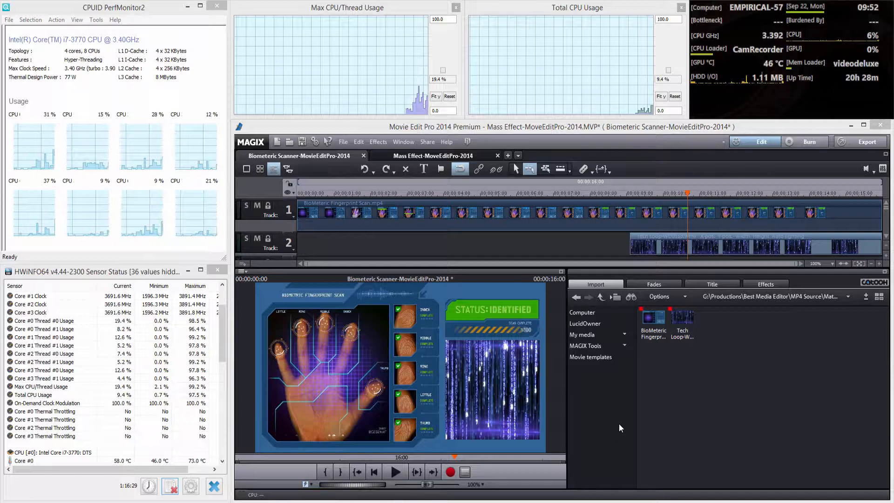
left_click(643, 269)
left_click_drag(624, 233, 586, 225)
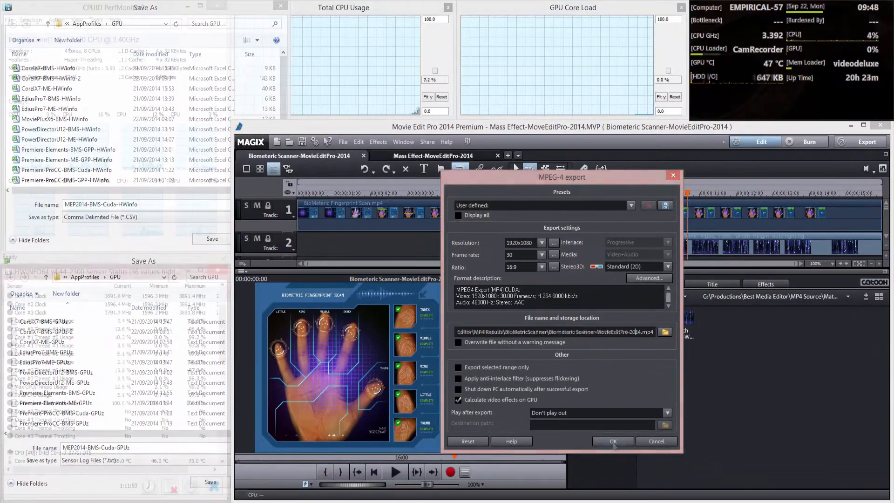
Start the CUDA MPEG-4 export of the biometric scanner movie at 1920x1080 and 30 fps
left_click(613, 442)
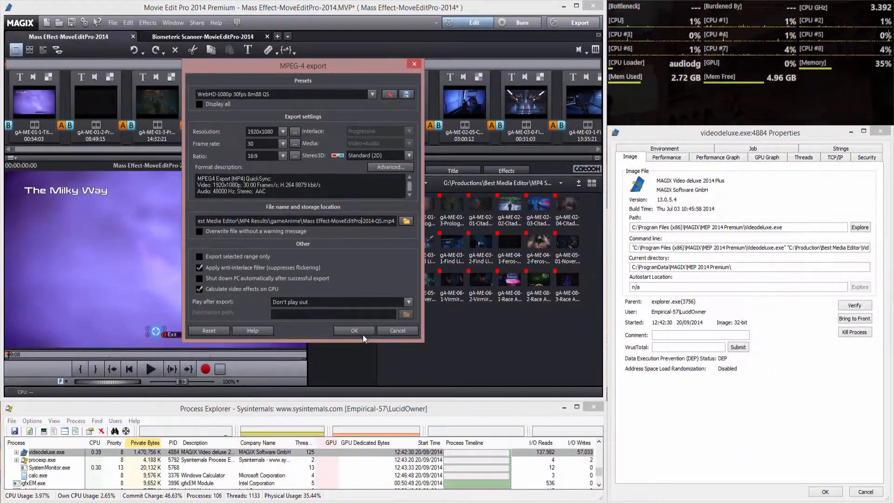
Start the QuickSync MPEG-4 export of the Mass Effect movie at 1920x1080 and 30 fps, and show the video preview during encoding
left_click(354, 332)
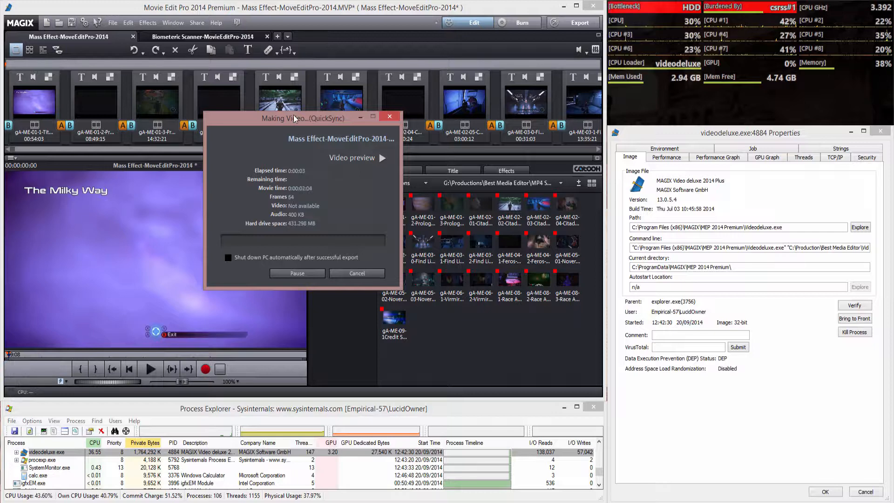
left_click_drag(293, 133, 190, 33)
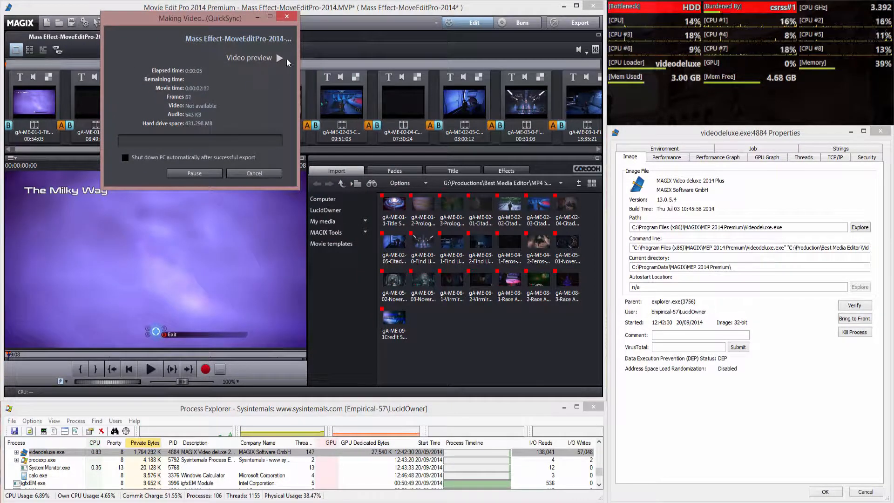
left_click(280, 57)
In Process Explorer, examine the GPU and performance graphs of videodeluxe.exe and the system-wide usage of the individual GPU engines
left_click(766, 157)
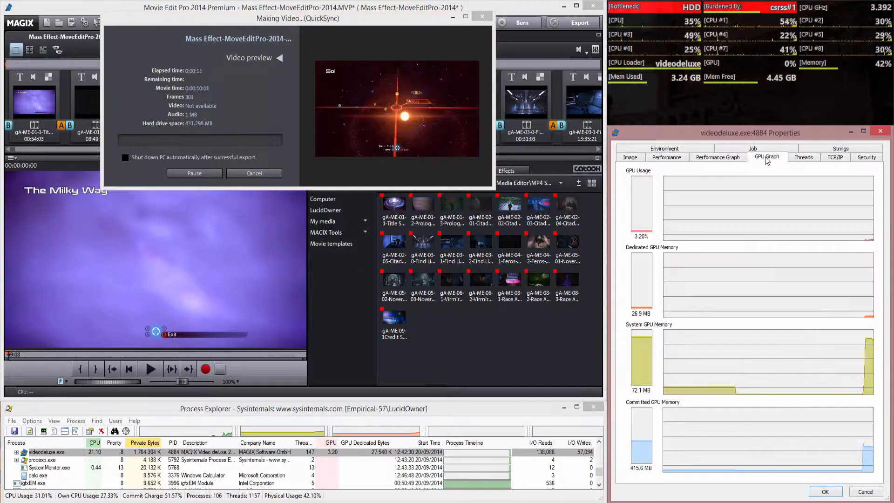
left_click(717, 157)
key("ctrl+i")
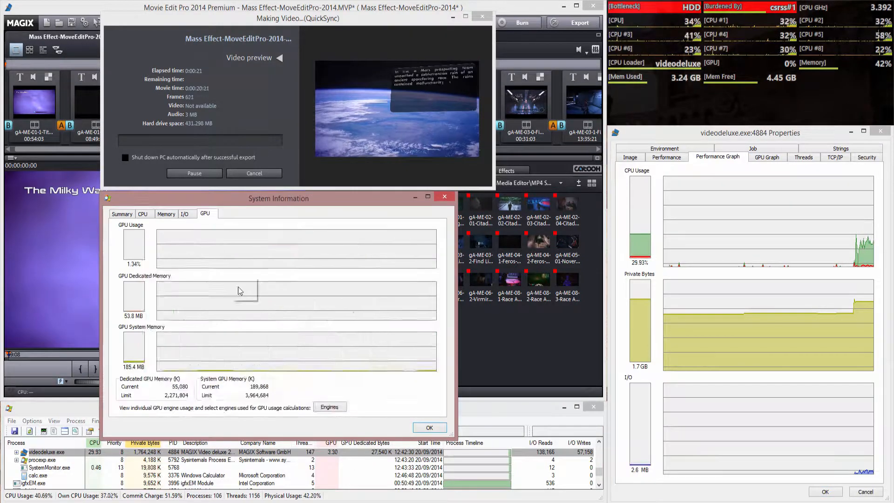
left_click(330, 407)
left_click(428, 423)
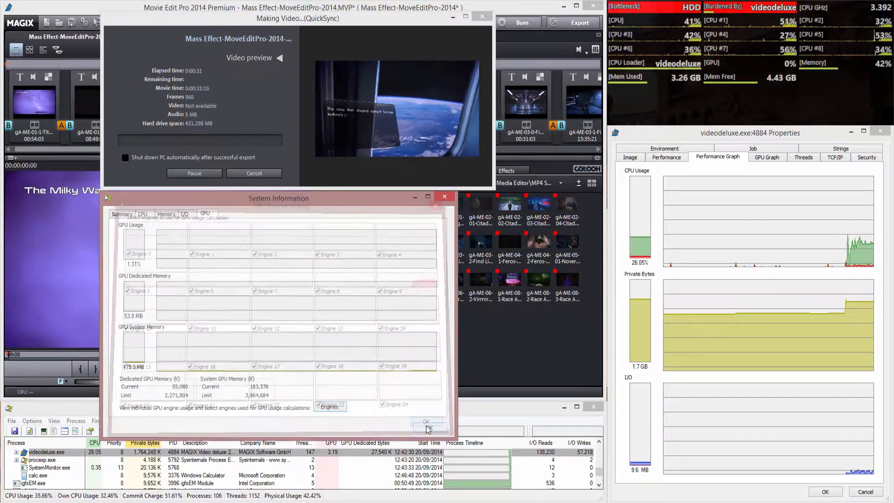
key("Escape")
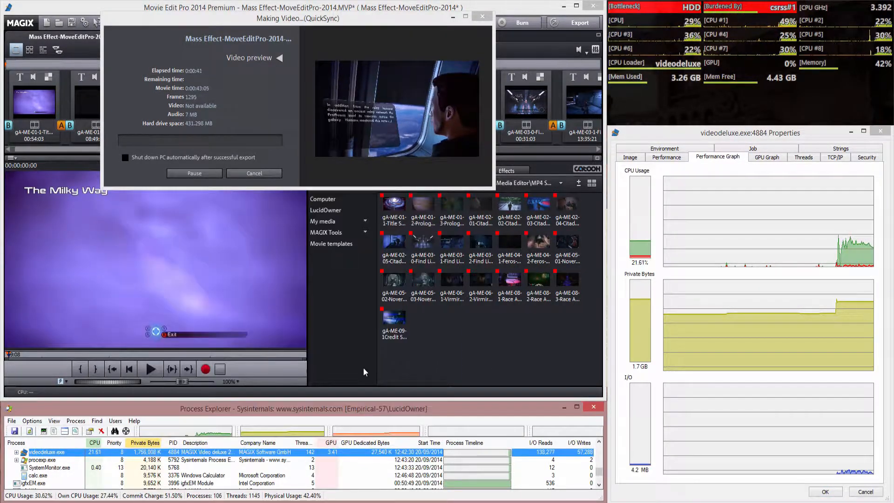